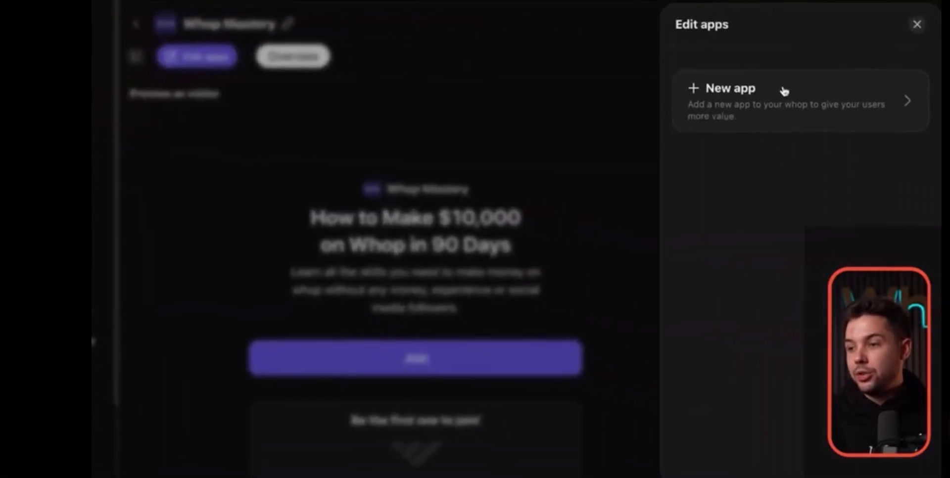
Add the Announcements app to the whop with its visibility set to Visible, and close the app editor.
click(785, 91)
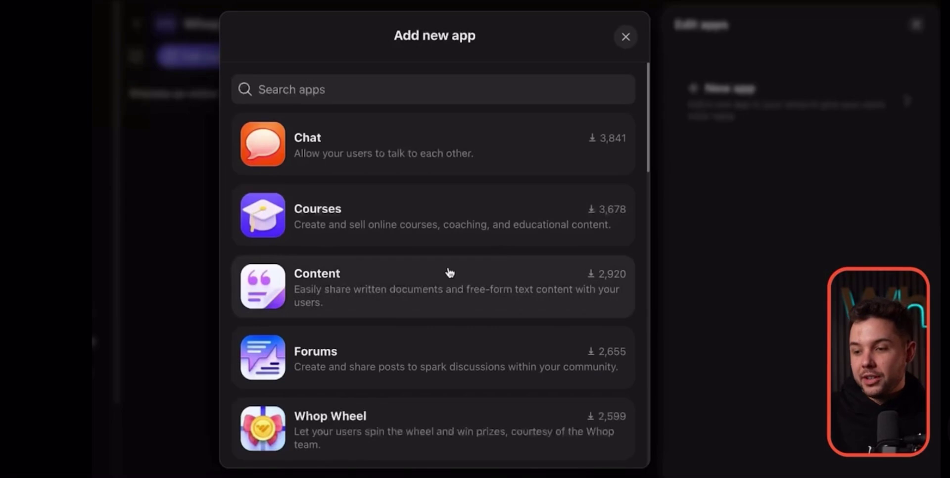
scroll(448, 272, down, 10)
scroll(449, 272, down, 13)
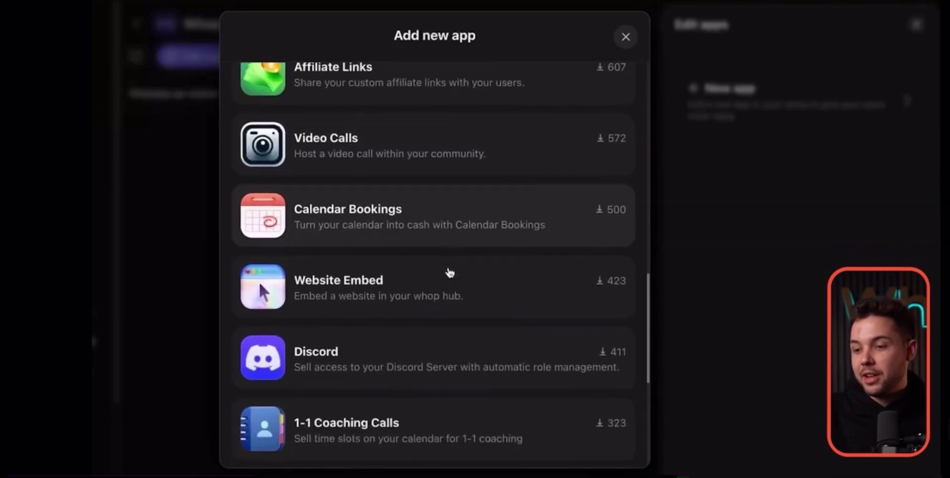
scroll(449, 272, down, 3)
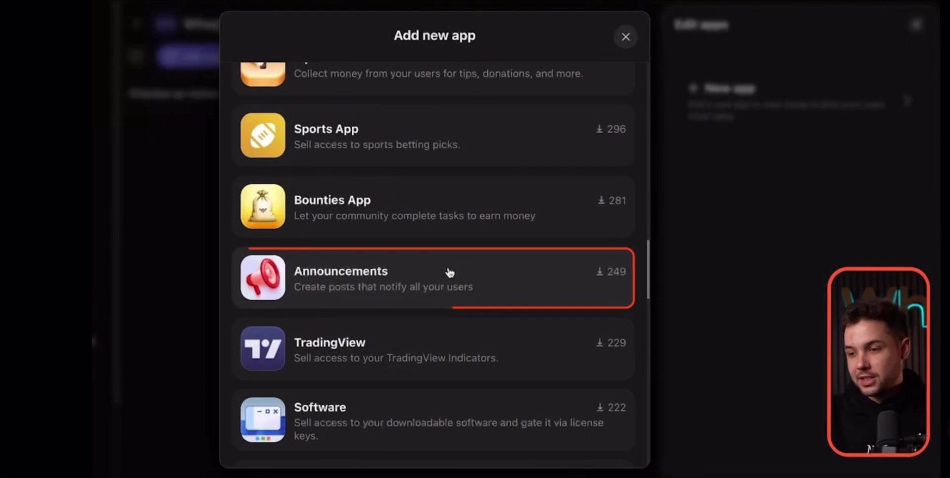
click(449, 272)
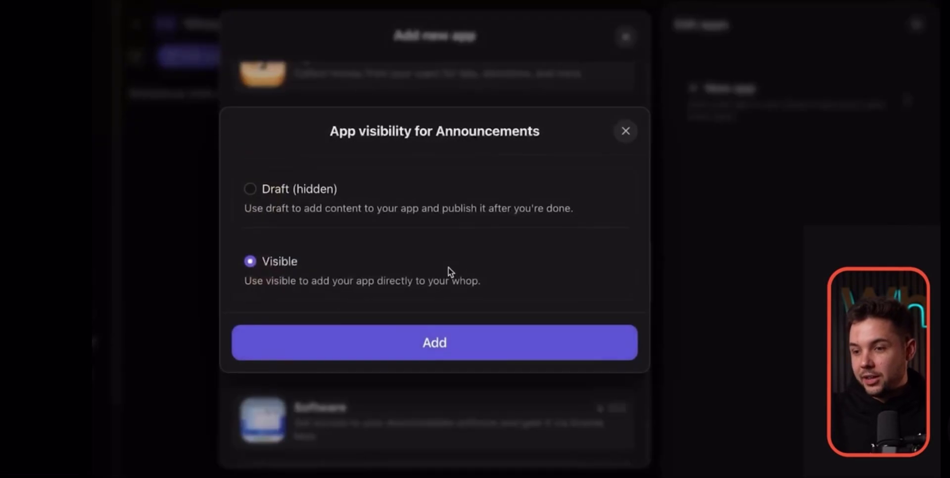
click(405, 336)
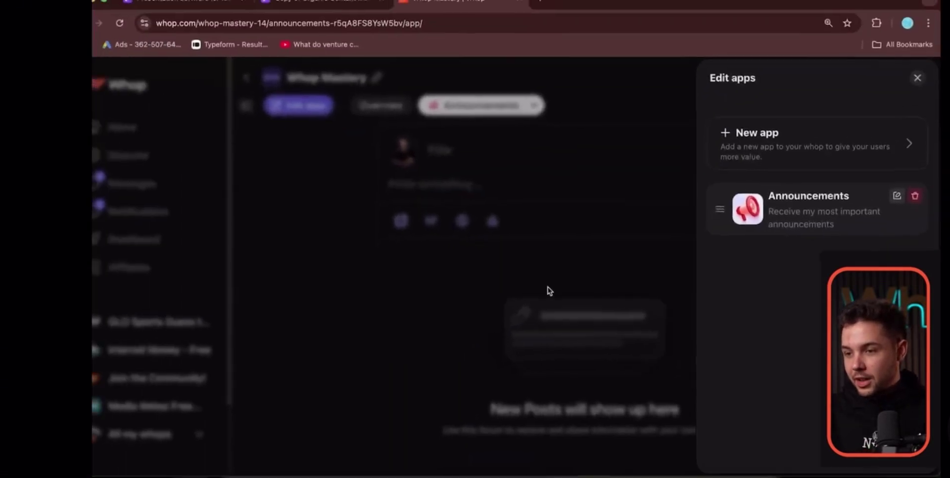
click(548, 287)
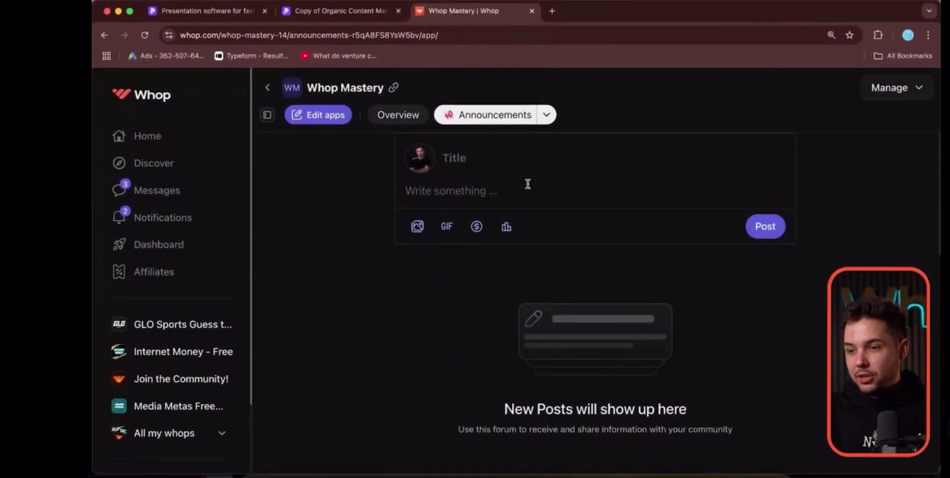
Compose an announcement titled "Welcome to whop mastery lets get this bread" and paste the copied text as its body.
click(495, 154)
text(Welcome to whop mastery lets get this bread)
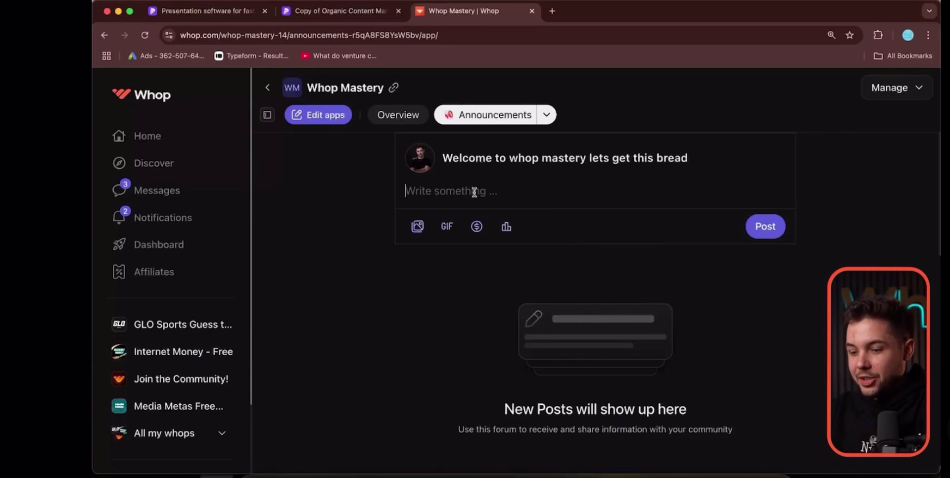
key(super+v)
scroll(525, 220, up, 10)
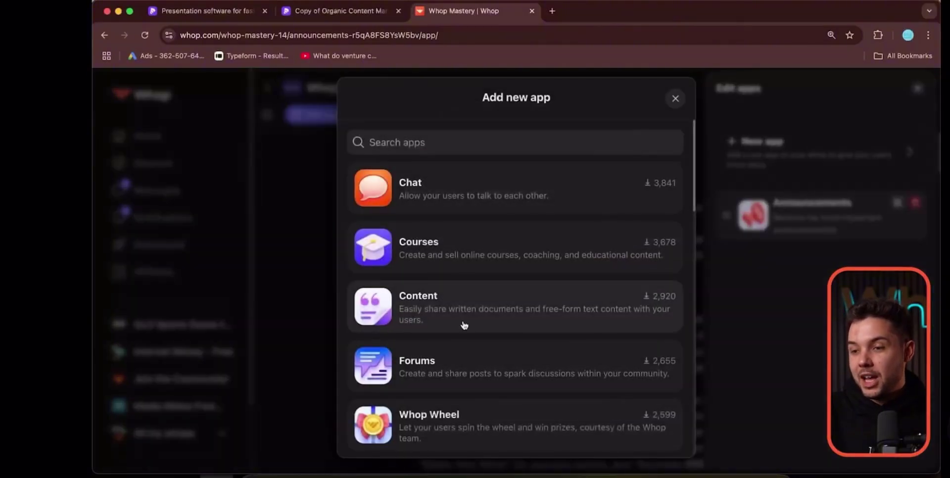
Add the Courses app to the whop and close the app editor.
click(462, 246)
click(465, 361)
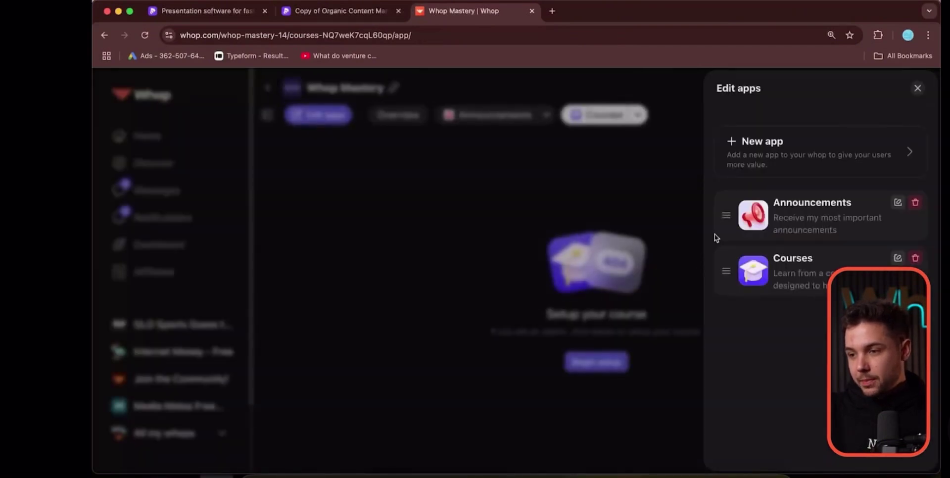
click(657, 232)
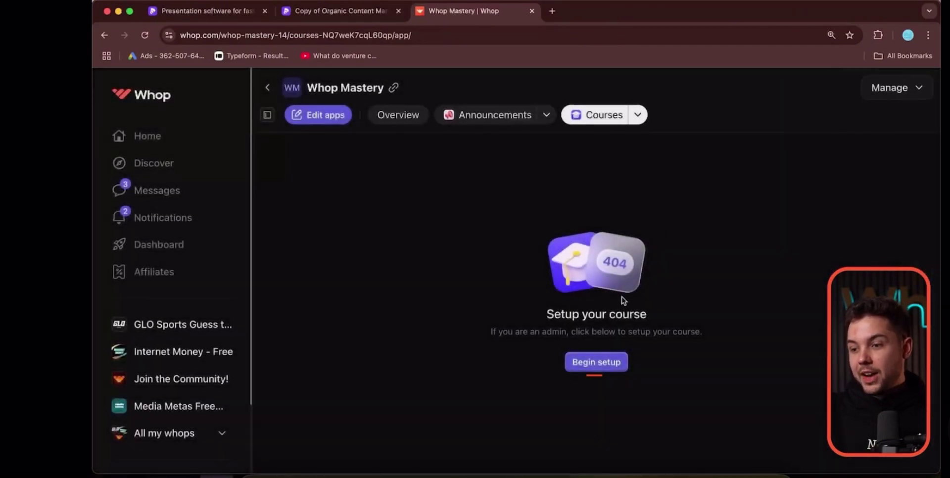
Begin the course setup and name the new course "Whop Course".
click(617, 363)
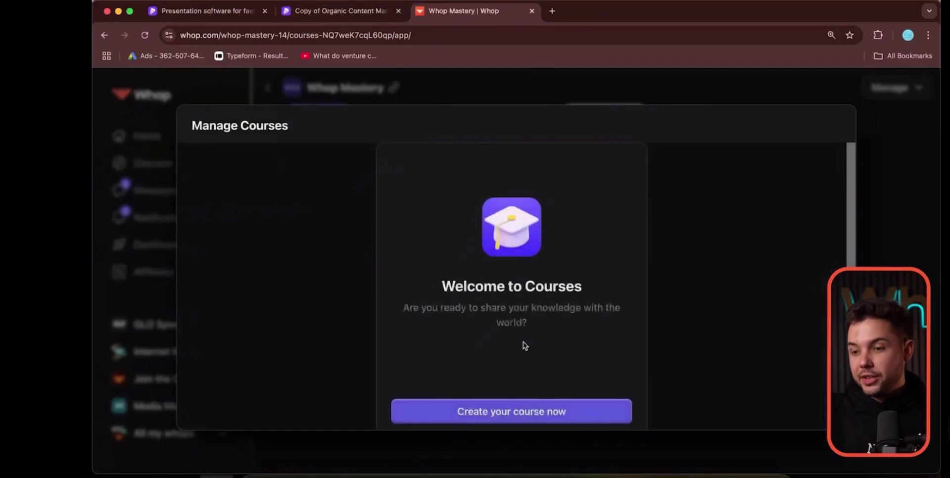
click(523, 411)
click(476, 281)
text(Whop Course)
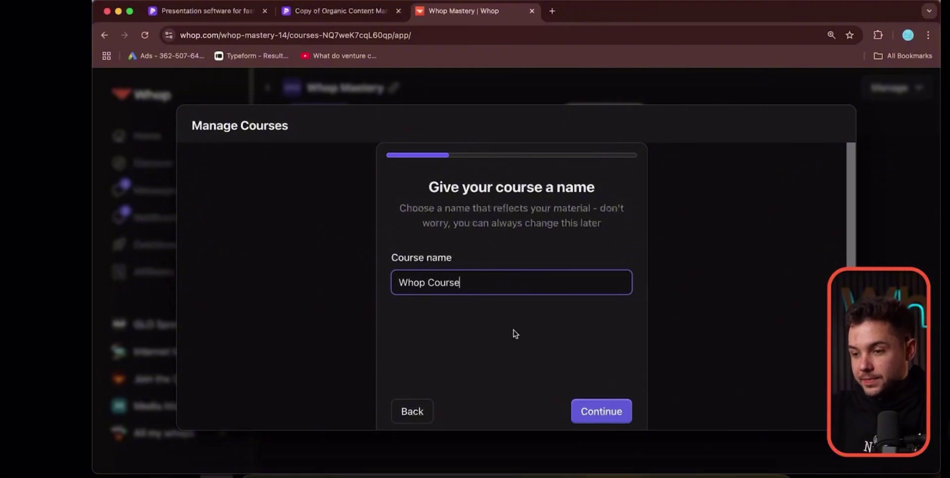
key(Return)
Set the course tagline to "Learn the most effective whop tools to make money".
text(Learn the most effective)
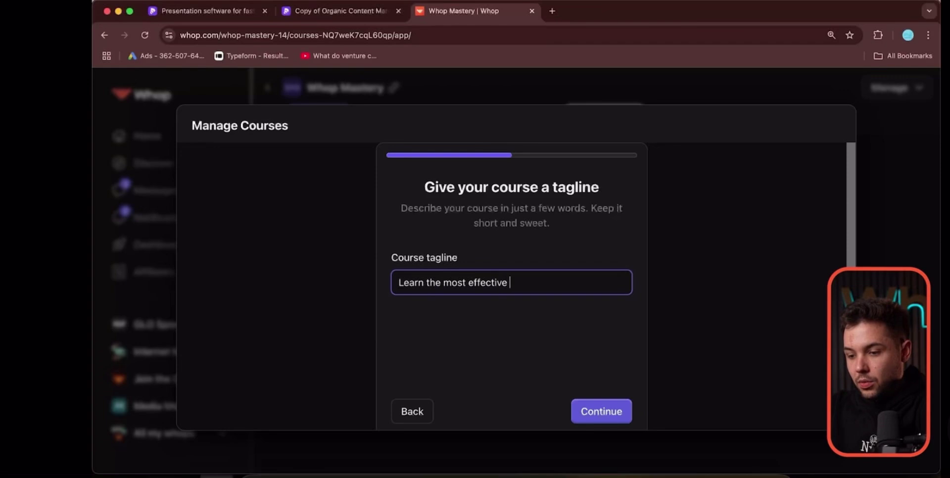
text( whop tools to make money)
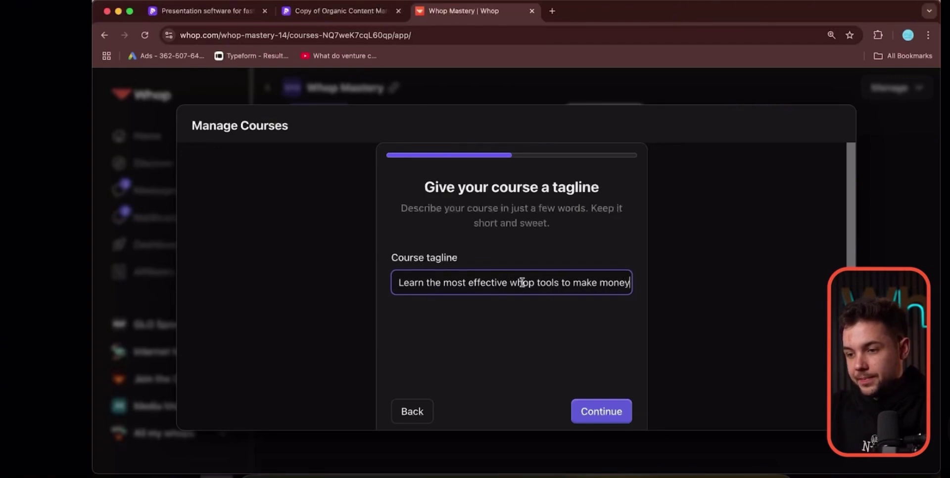
click(588, 406)
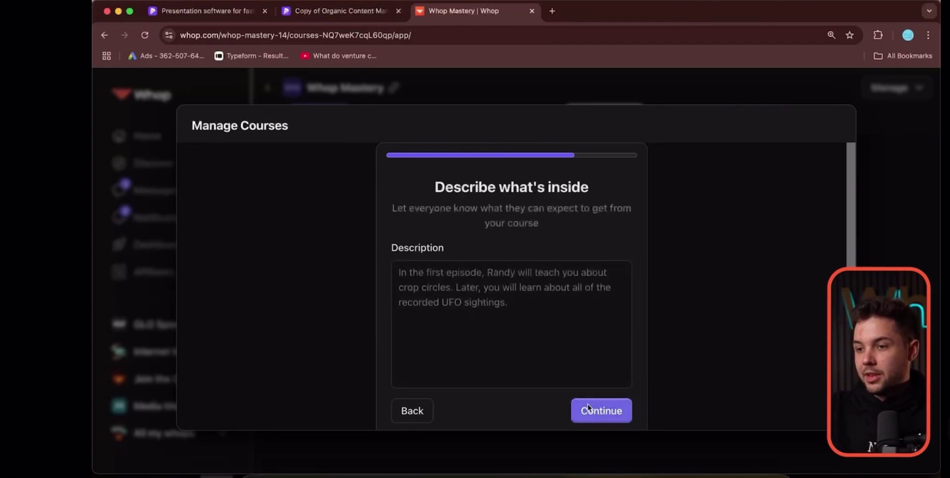
Describe the course as "the most comprehensive course on whop possible" and finish creating it.
click(482, 269)
text(the most co)
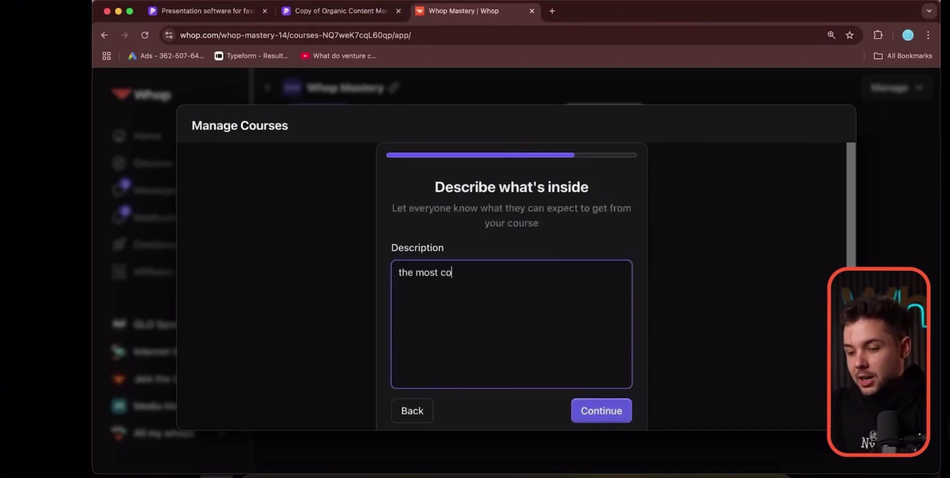
text(mprehensive course on whop possible)
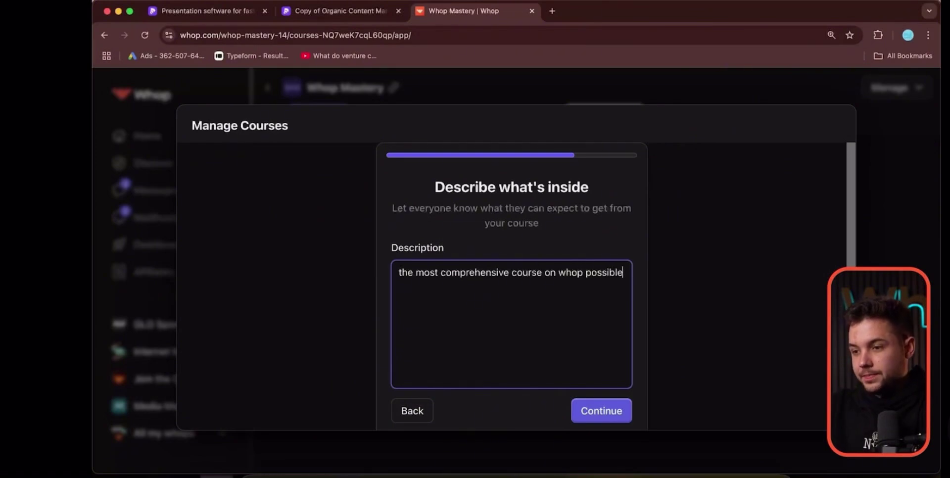
click(602, 423)
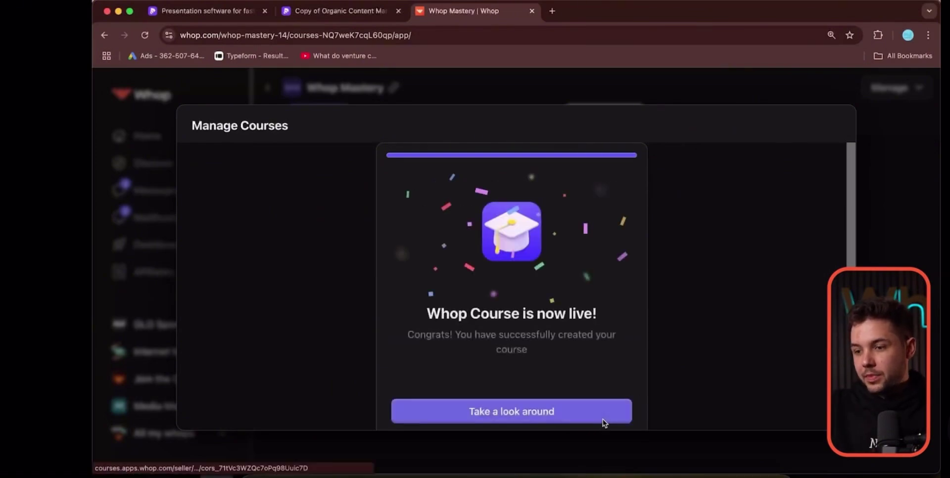
Rename Chapter 1 of the course to "Build your Whop".
scroll(585, 383, down, 5)
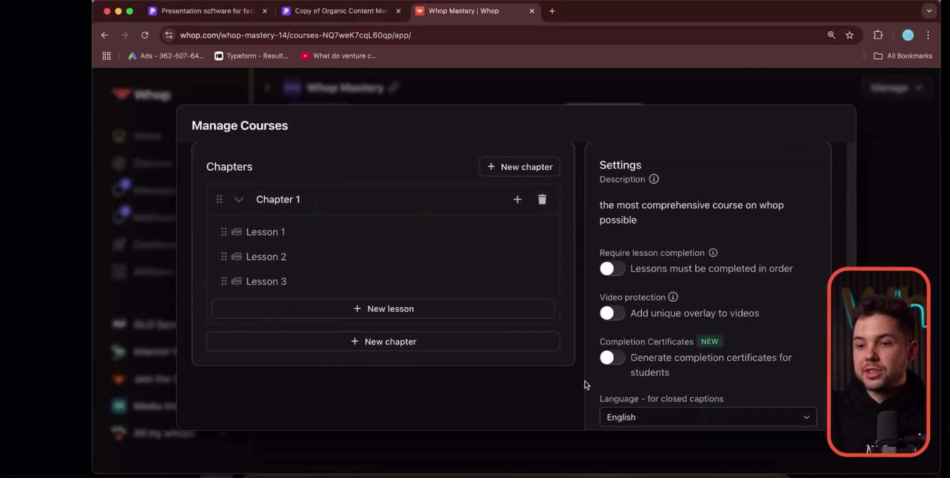
click(289, 200)
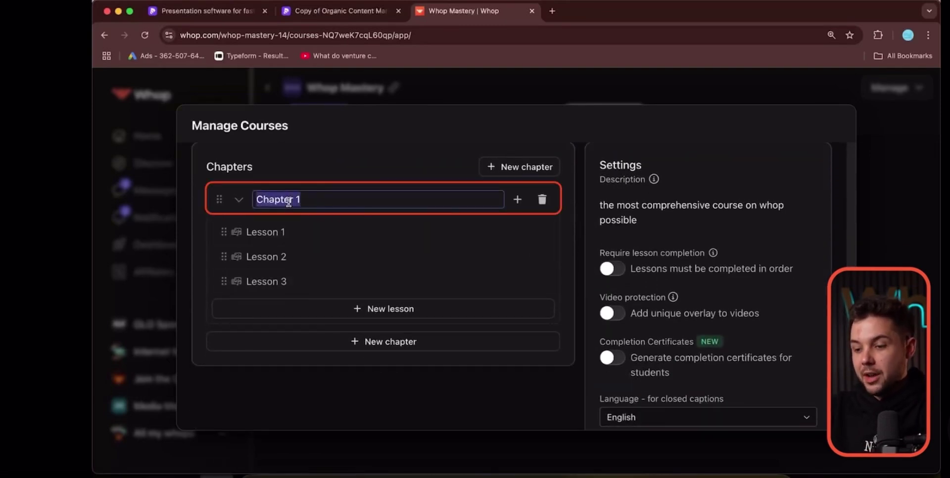
text(Build your Whop)
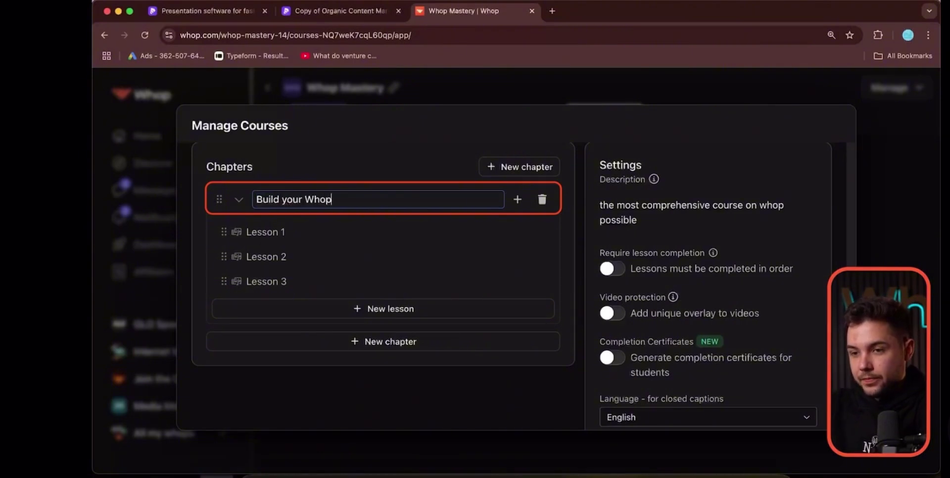
Open Lesson 1 of the "Build your Whop" chapter and retitle it "Design Your Store".
click(281, 233)
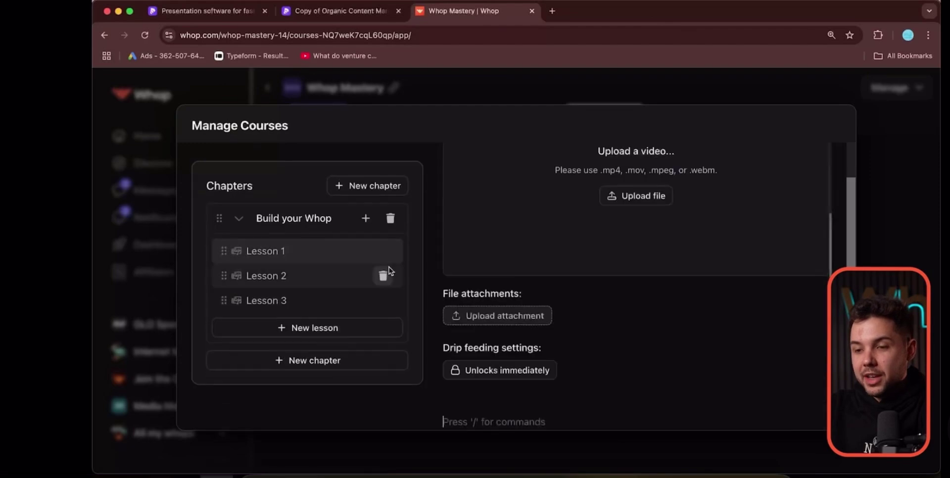
scroll(495, 198, up, 5)
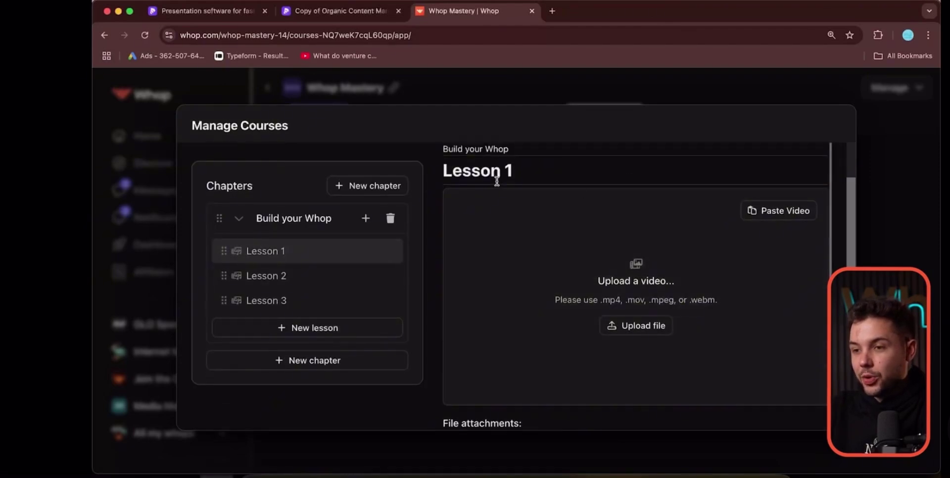
triple_click(497, 169)
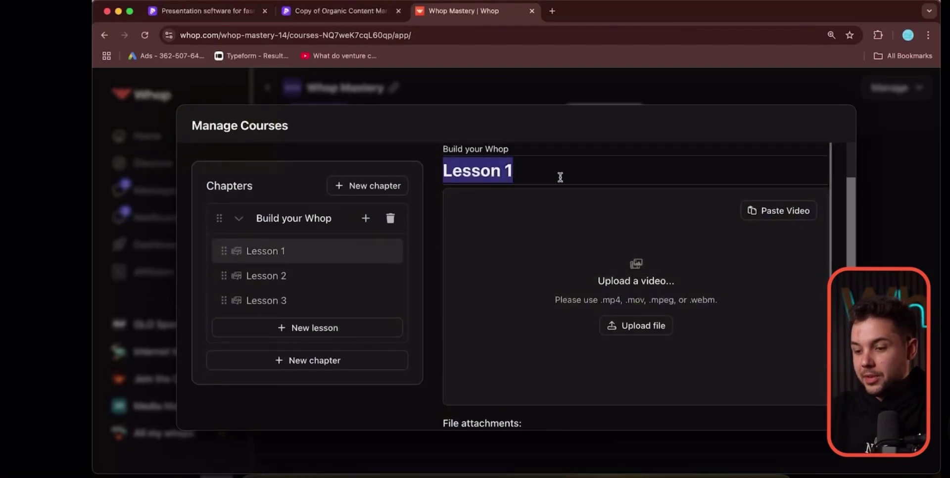
text(Design)
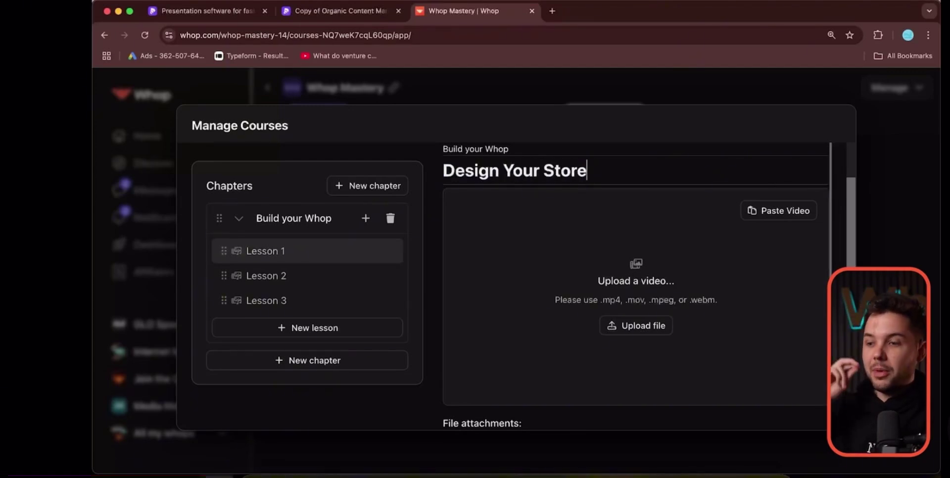
scroll(600, 240, down, 5)
scroll(601, 240, up, 6)
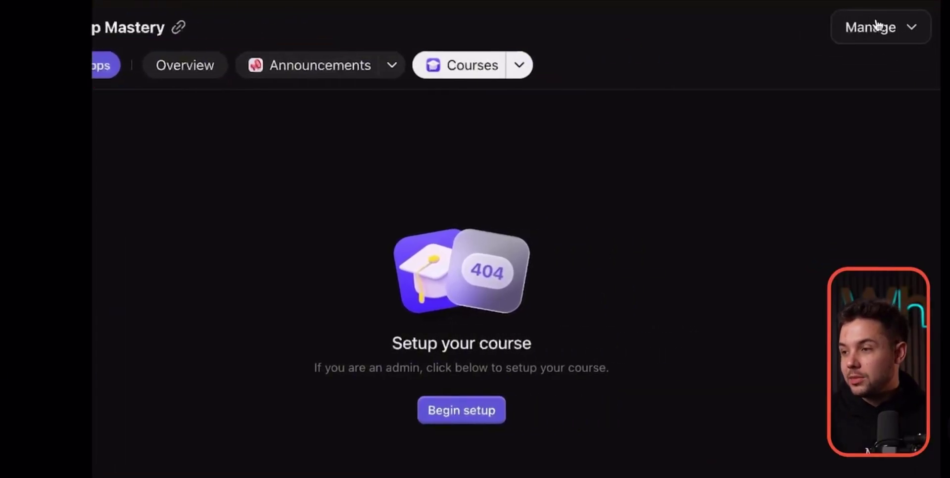
Reorder the whop's apps so that Courses comes before Announcements, and close the app editor.
click(876, 26)
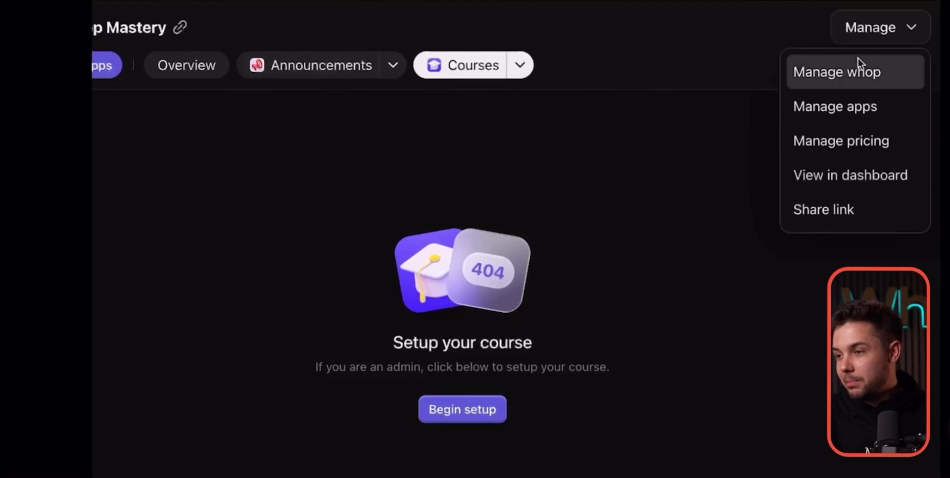
click(824, 104)
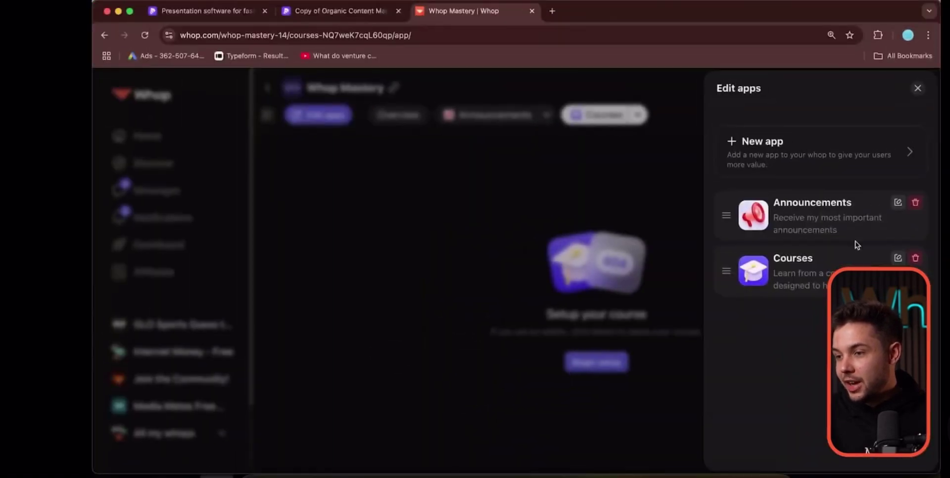
drag(727, 271, 721, 217)
click(662, 191)
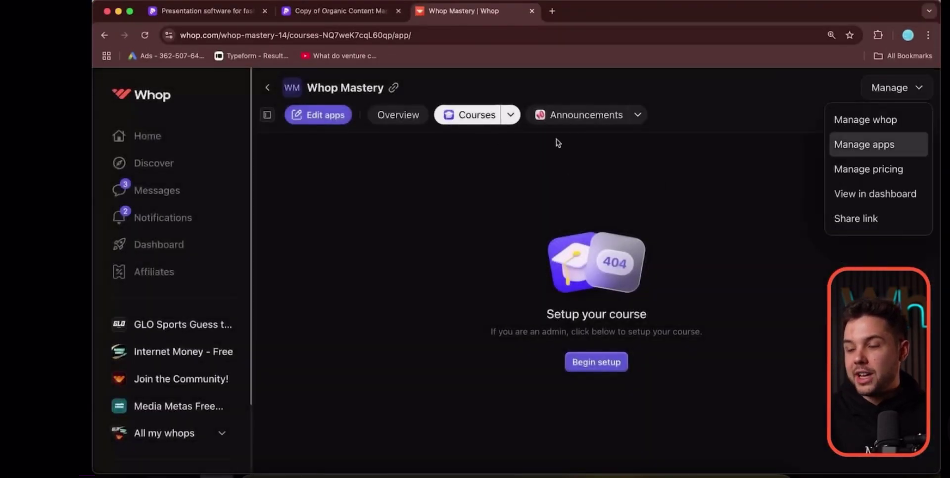
Open the app details of the Courses app and rename the app "Mastering Whop".
click(513, 117)
click(511, 115)
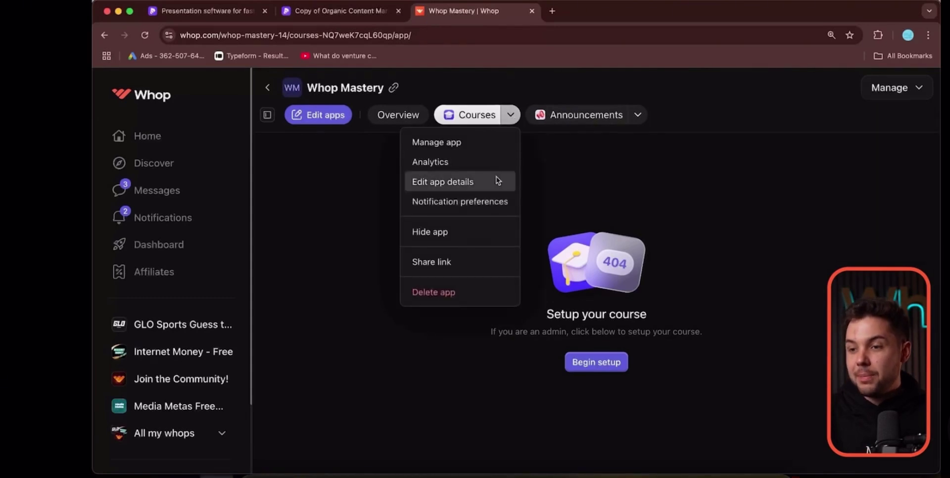
click(479, 183)
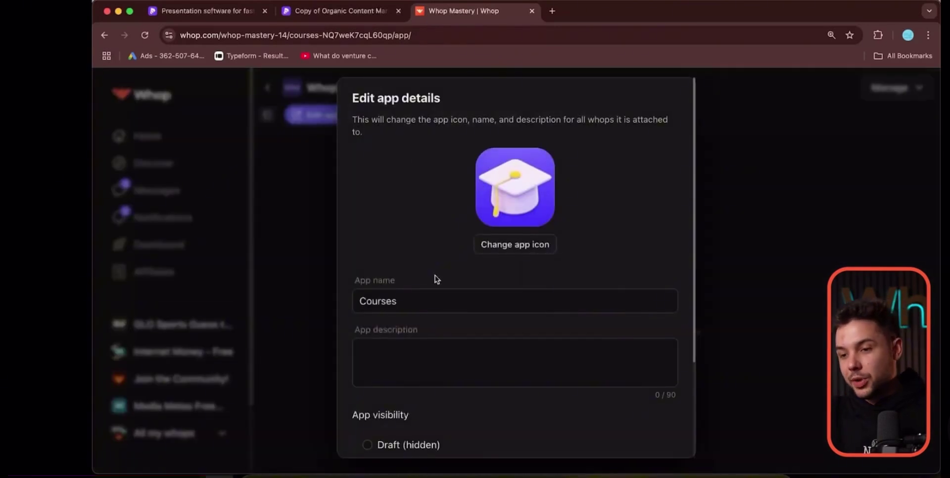
double_click(422, 307)
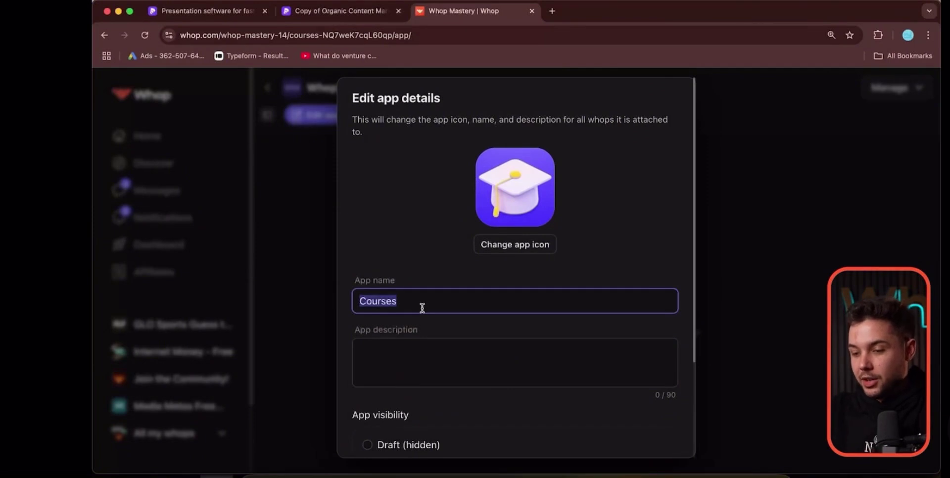
text(Mastering Whop)
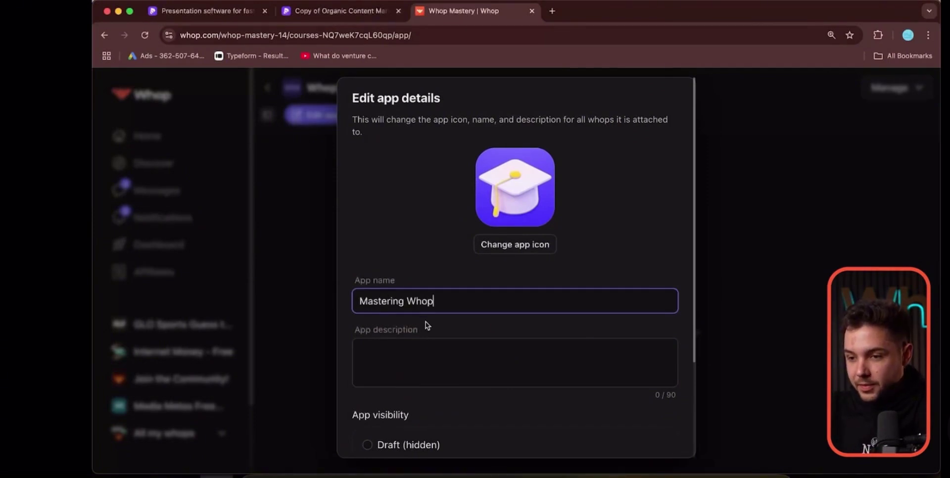
Describe the app as "A full blown whop course giving you every tool you need to make bank" and save its details.
click(430, 352)
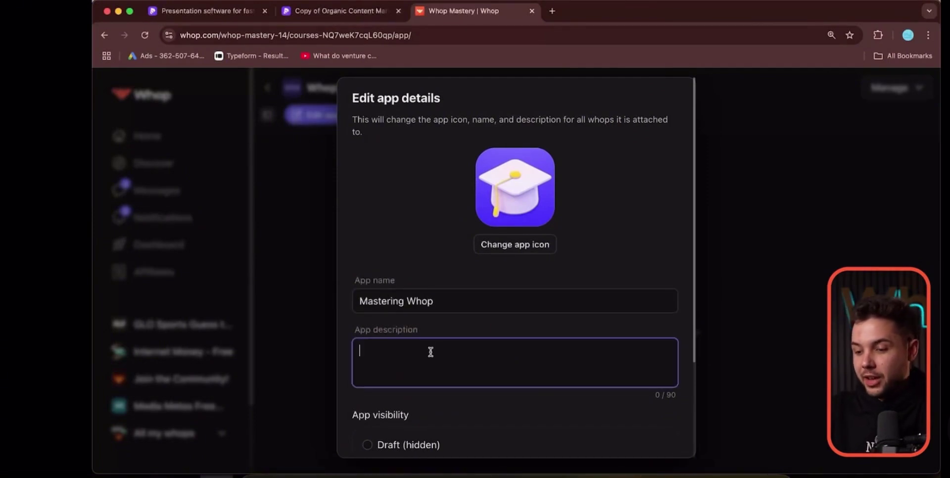
text(A full bl)
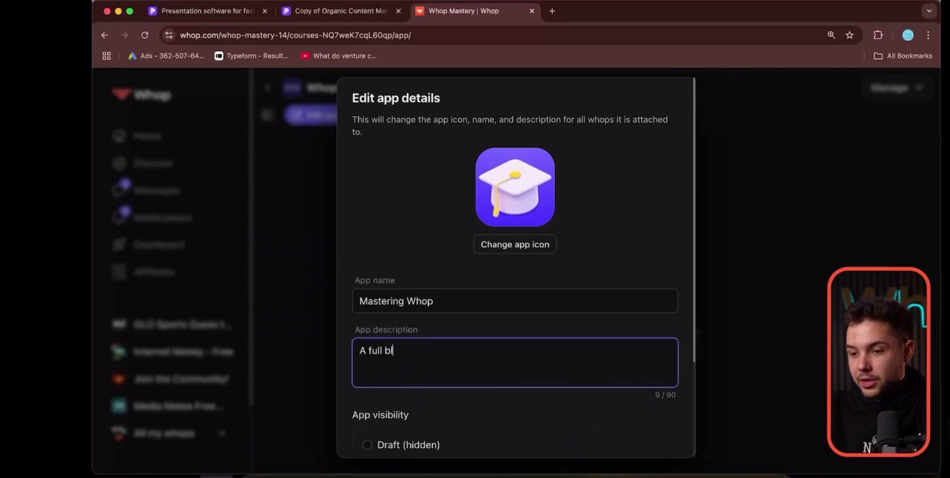
text(own whoo)
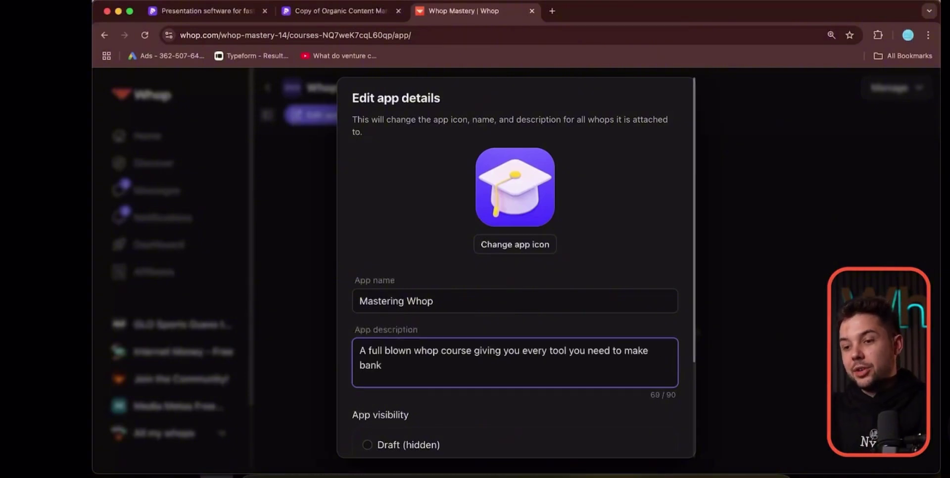
scroll(483, 304, down, 1)
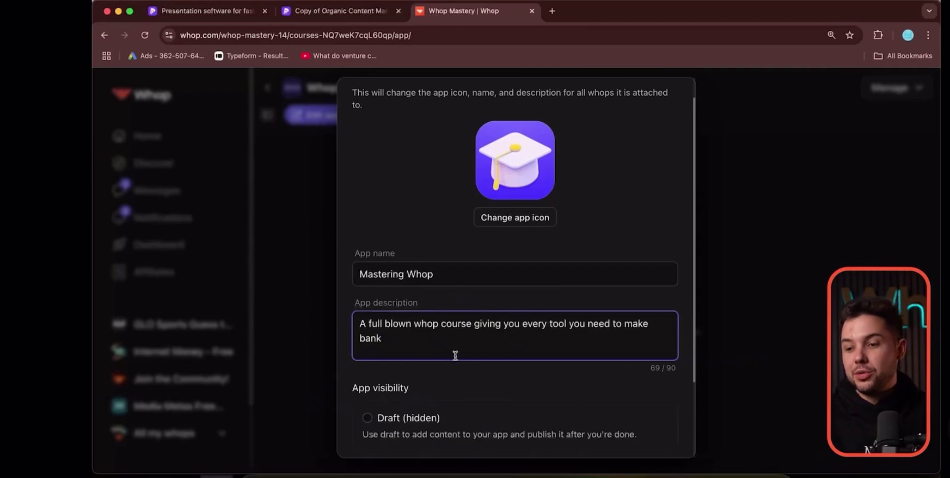
scroll(457, 364, down, 4)
click(575, 420)
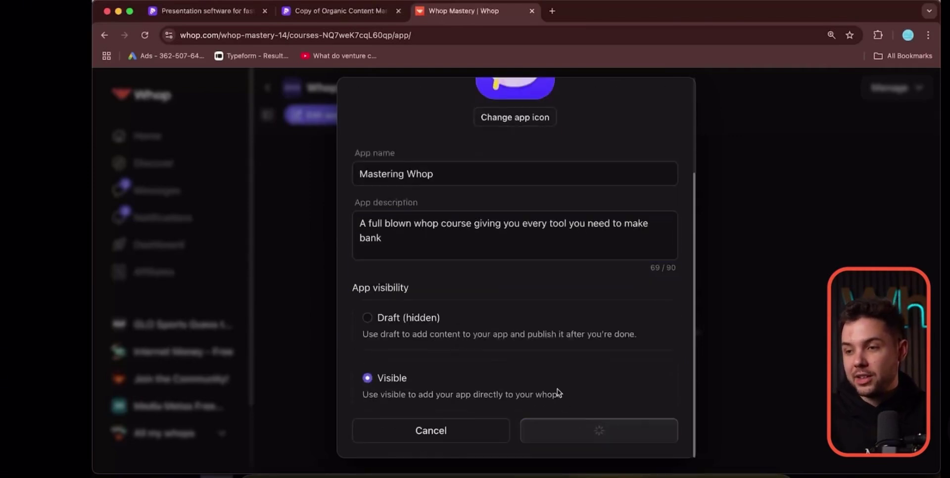
Review the Mastering Whop entry under "Here's what you'll get" on the store's Overview page.
click(377, 138)
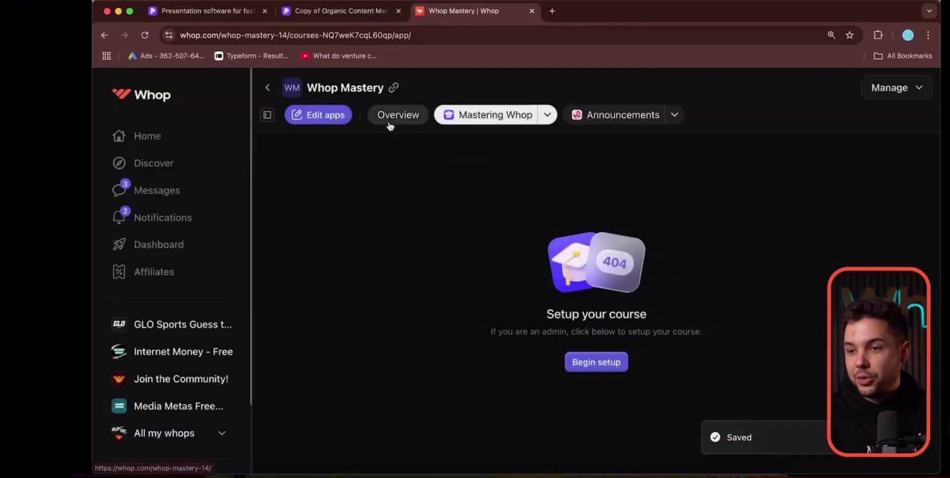
click(389, 122)
scroll(556, 271, down, 8)
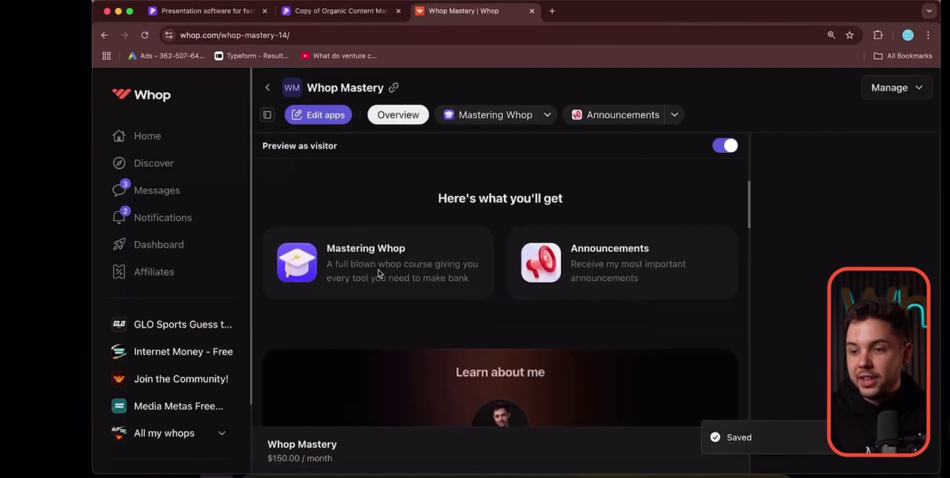
drag(328, 262, 512, 278)
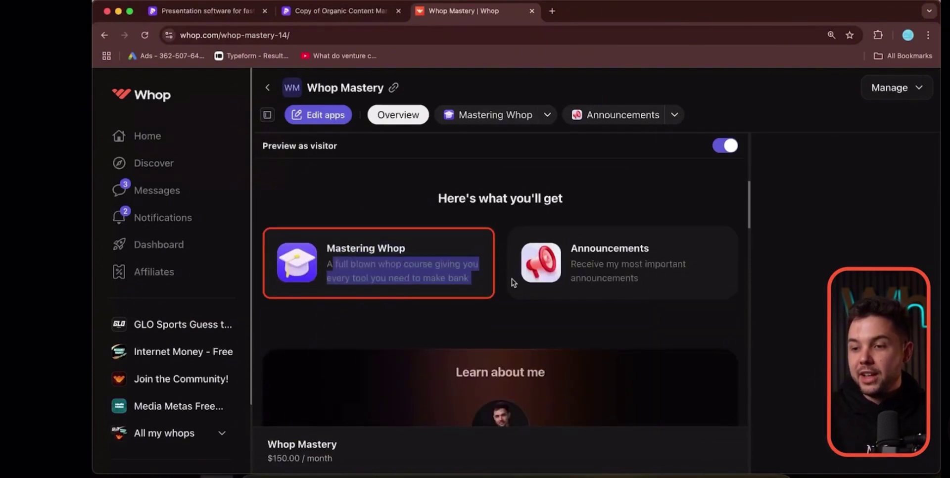
click(453, 282)
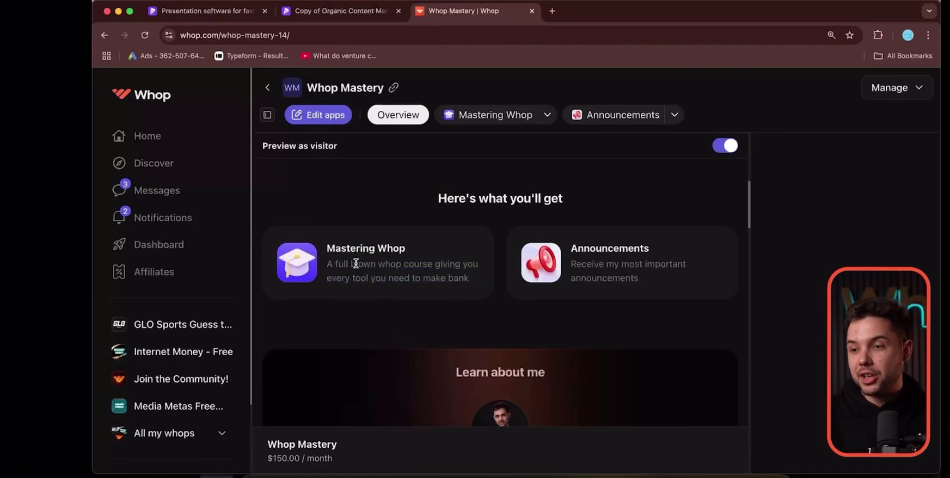
Change the Mastering Whop app's icon to the stacked-books emoji on a dark grey background and save the app details.
scroll(356, 264, up, 3)
click(548, 114)
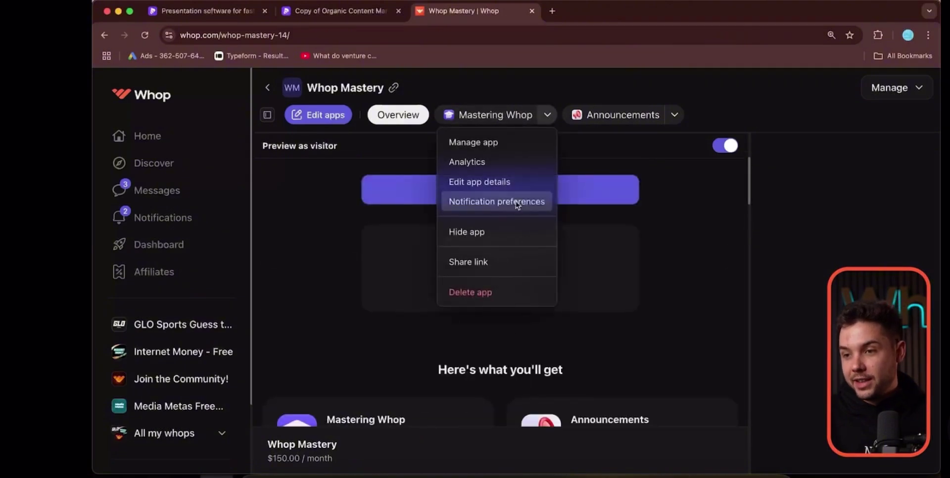
click(516, 182)
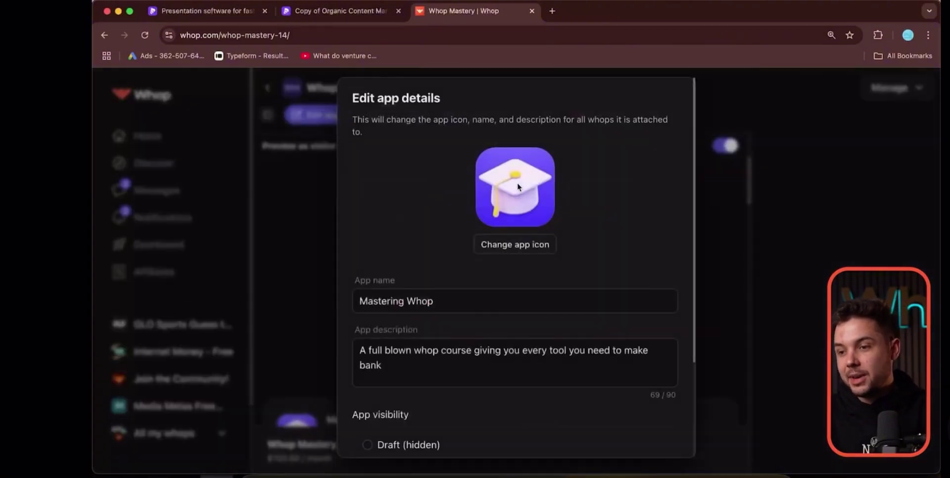
click(531, 247)
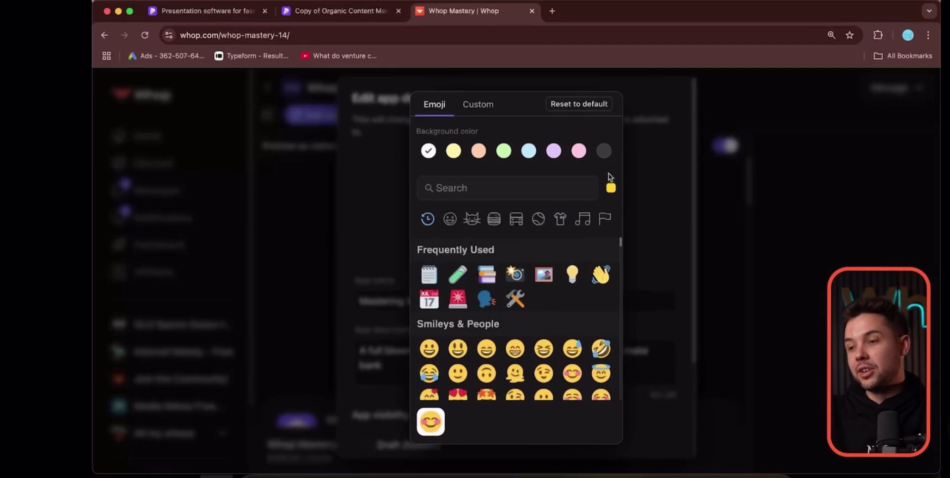
click(604, 151)
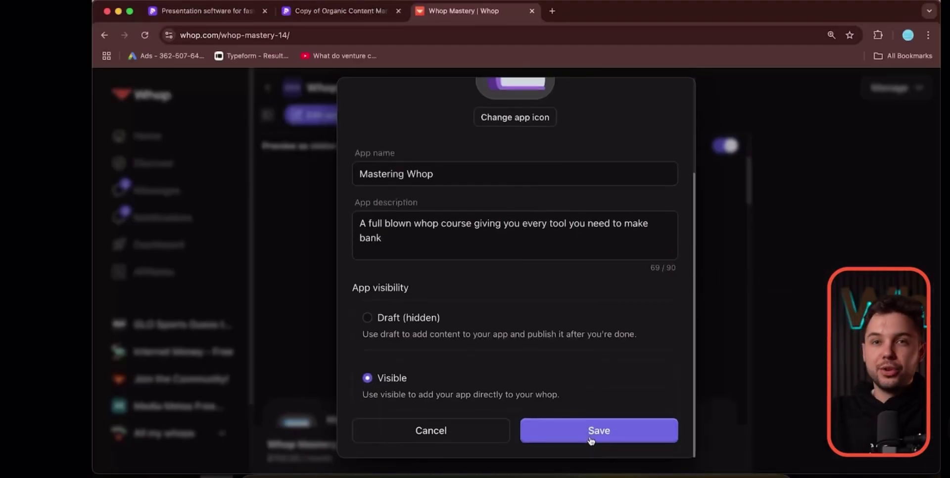
click(591, 439)
scroll(675, 326, down, 4)
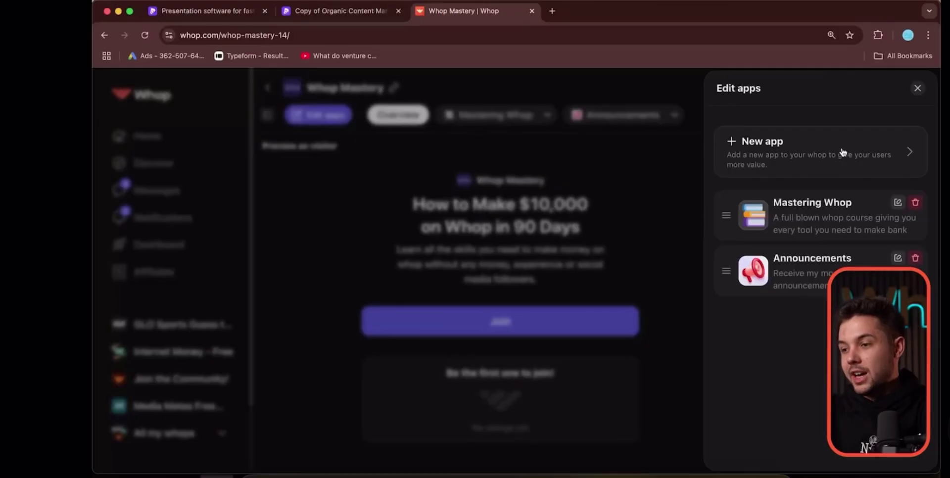
Add the Chat app to the whop with its visibility set to Visible.
click(844, 153)
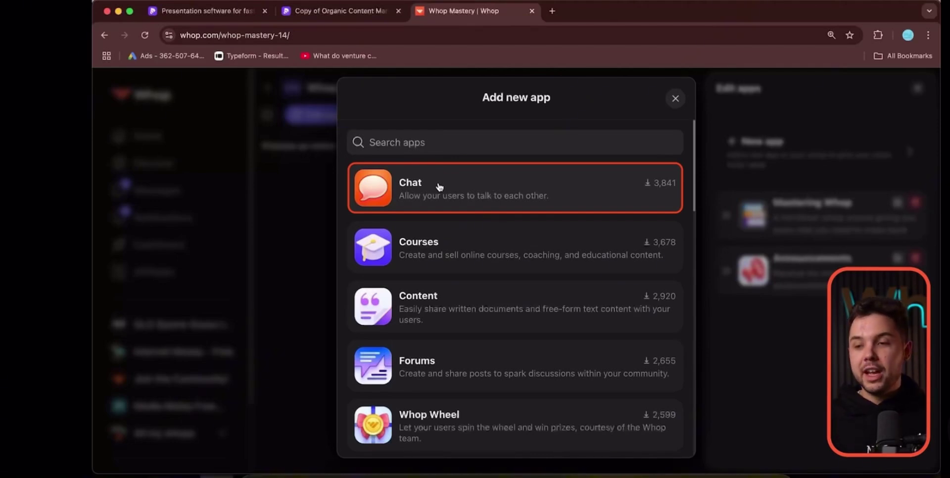
click(438, 186)
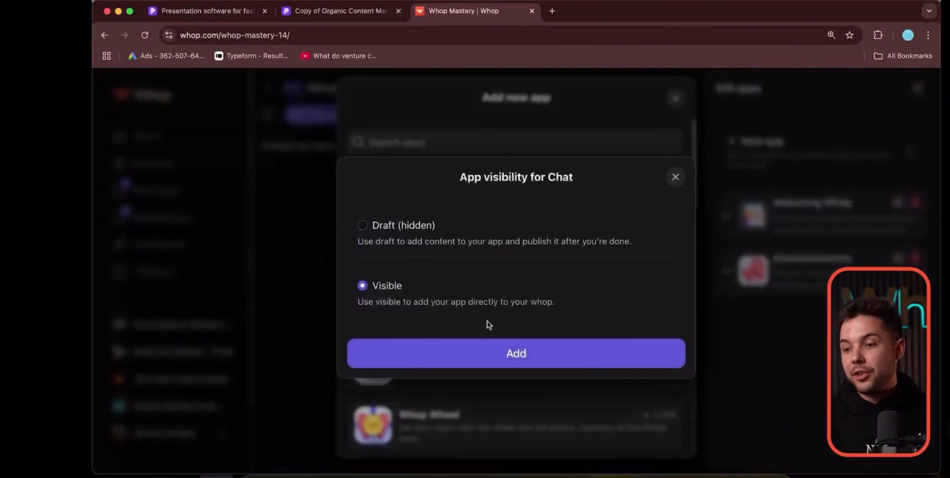
click(495, 346)
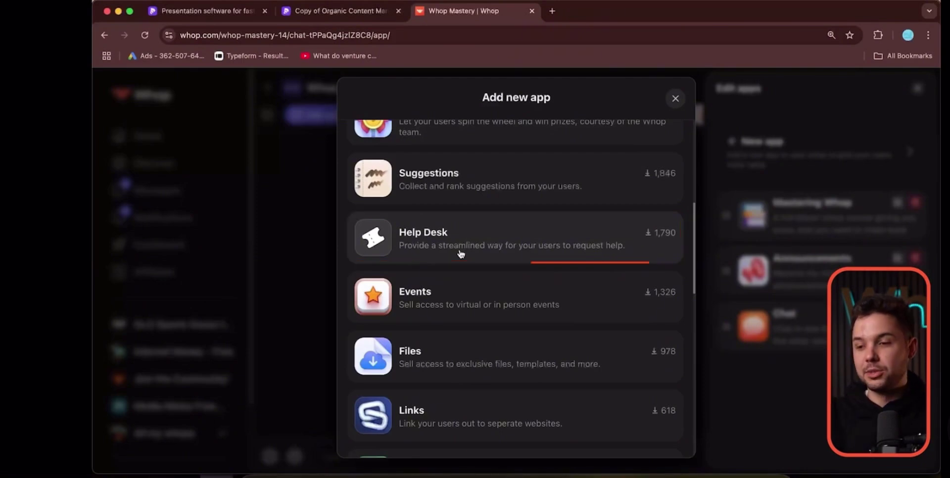
Browse the list of apps that can be added to the whop, from Help Desk and Events through to Software.
scroll(461, 254, down, 1)
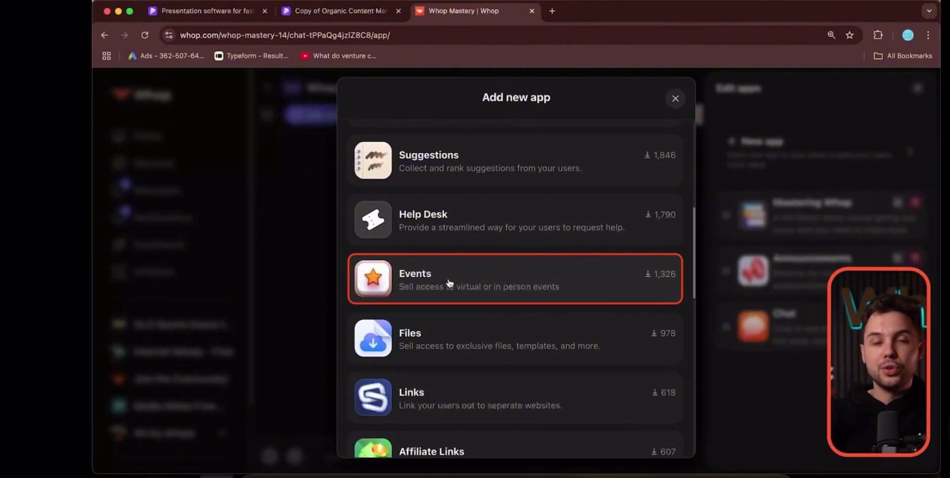
scroll(449, 283, down, 1)
scroll(449, 283, down, 4)
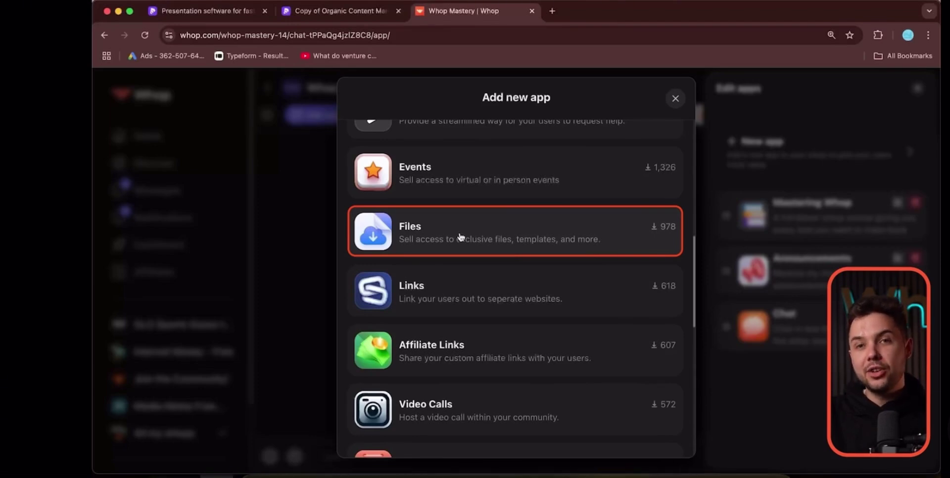
scroll(435, 242, down, 5)
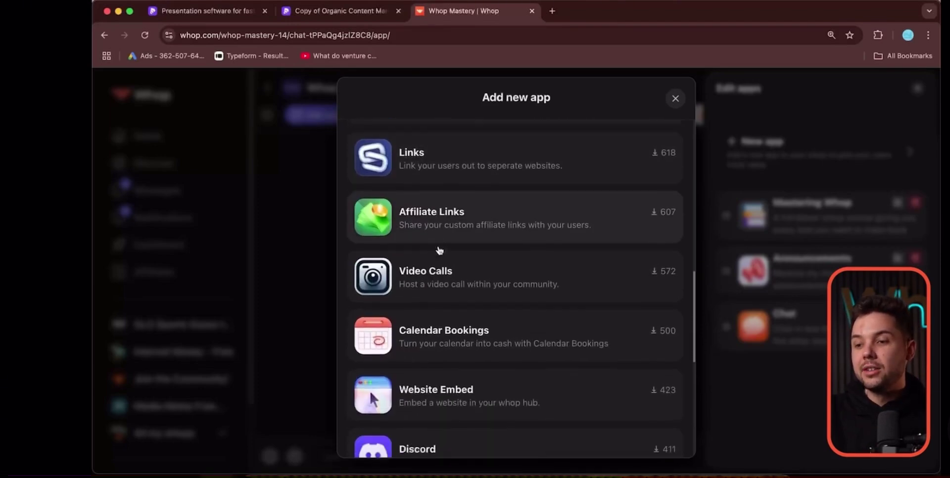
scroll(440, 250, down, 2)
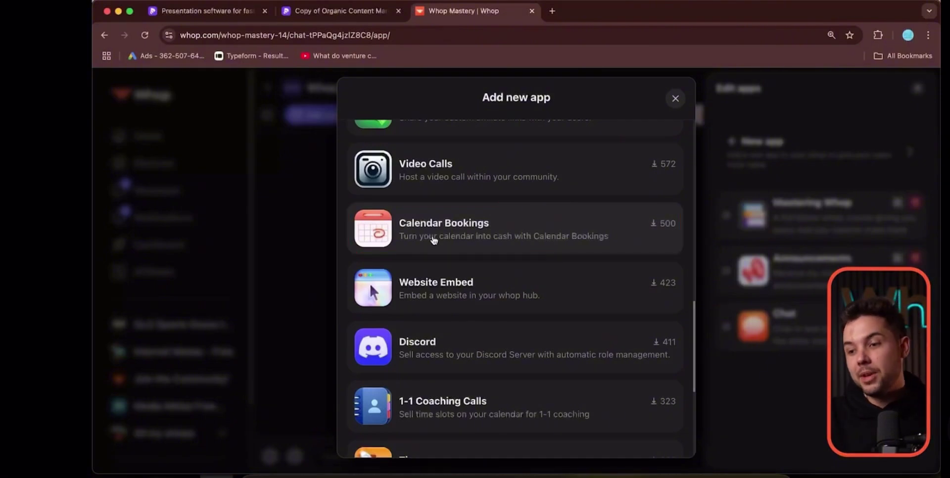
scroll(433, 240, down, 3)
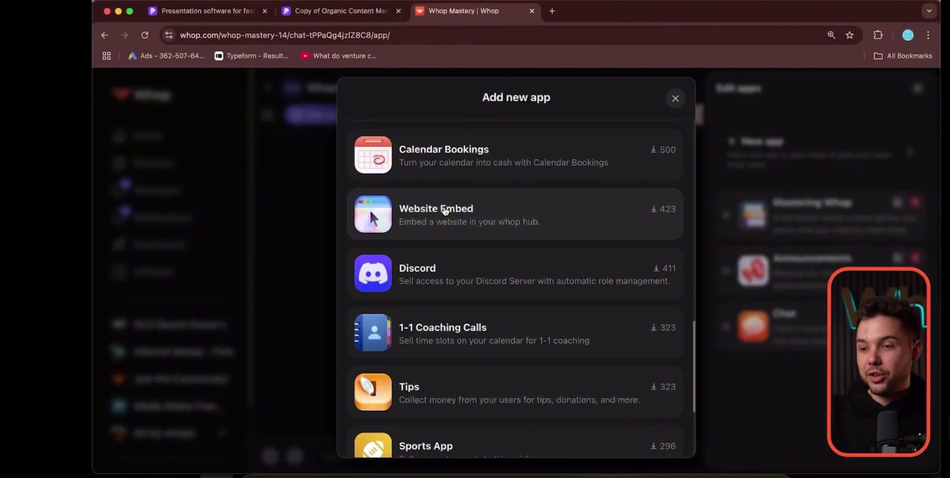
scroll(445, 212, down, 5)
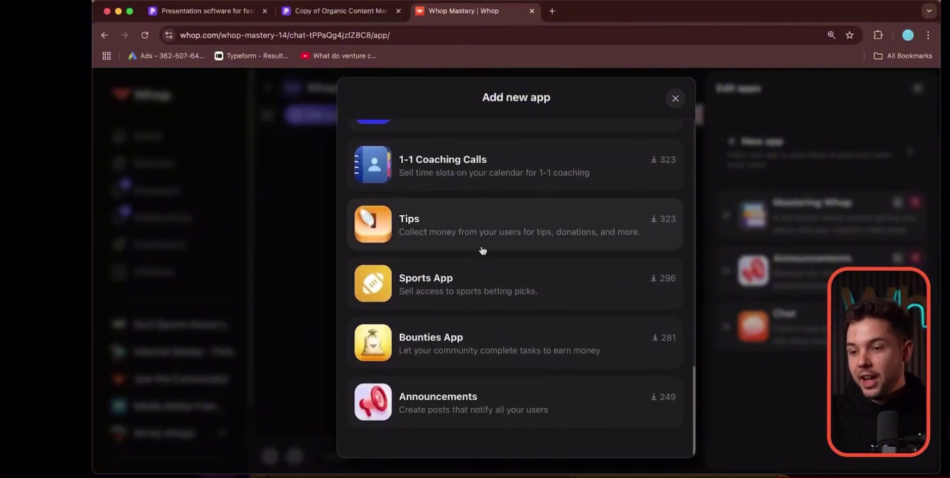
scroll(483, 250, down, 4)
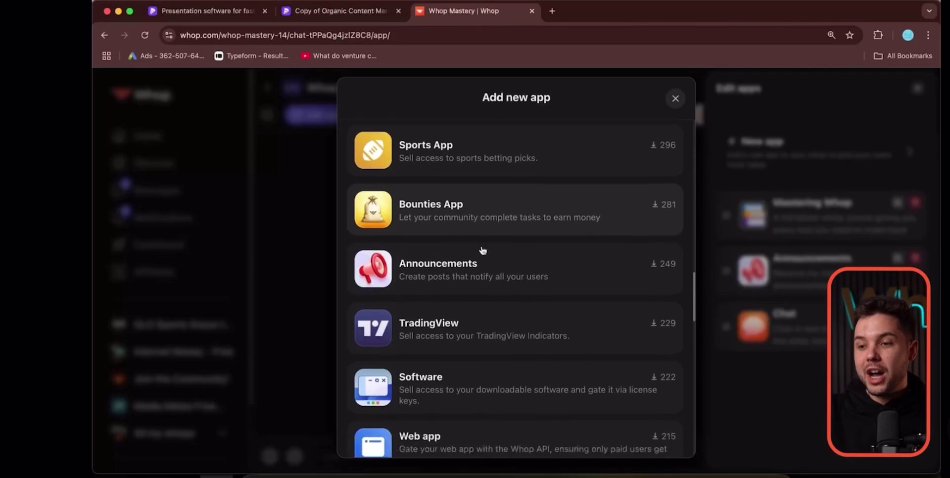